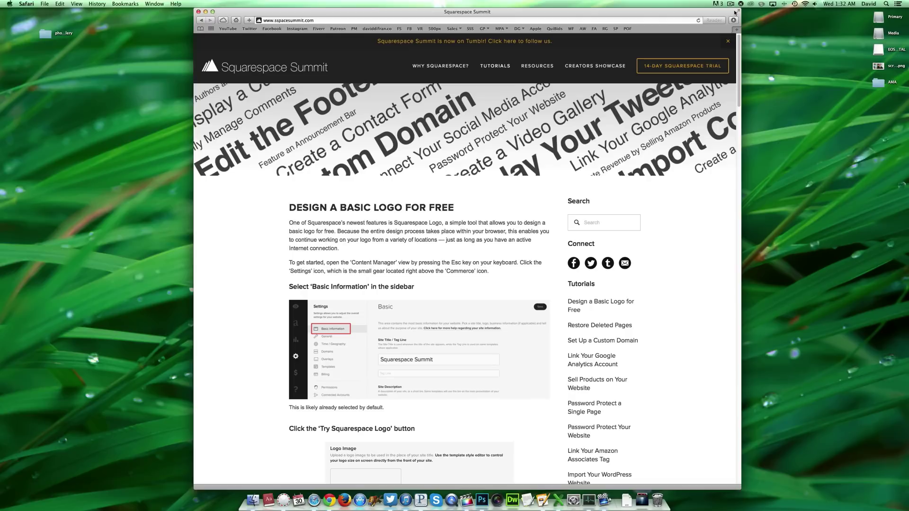
{"action": "type", "text": "squarespace-summit.squarespace.com/config"}
Add a Blog page to Main Navigation named 'Test Blog' and save it
{"action": "key", "text": "Return"}
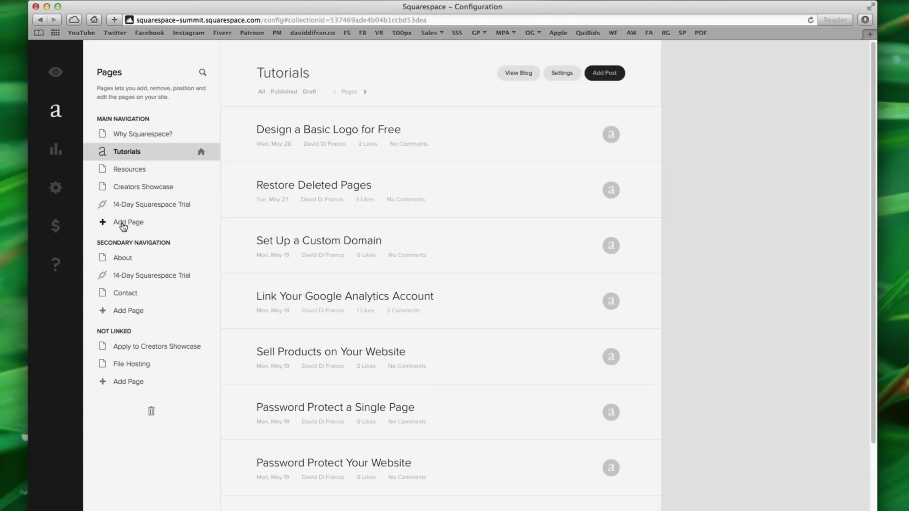
{"action": "left_click", "coordinate": [122, 226]}
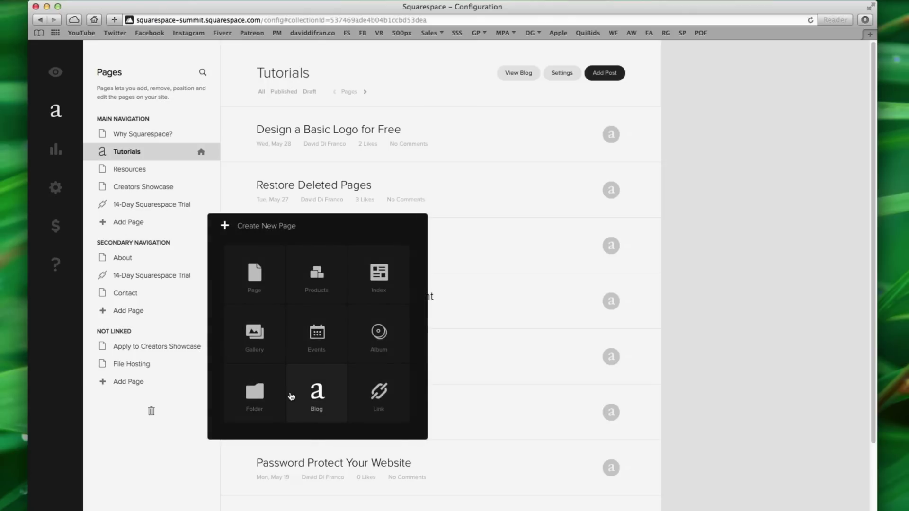
{"action": "left_click", "coordinate": [291, 396]}
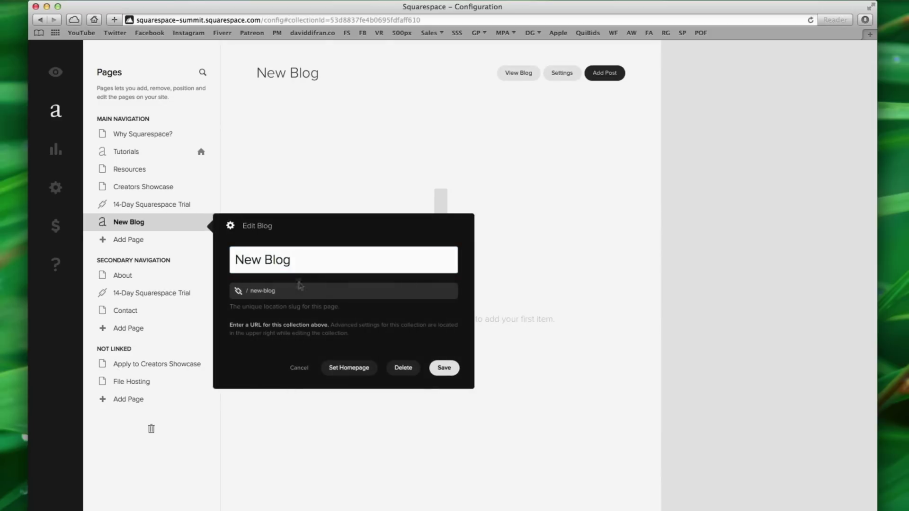
{"action": "type", "text": "Tes"}
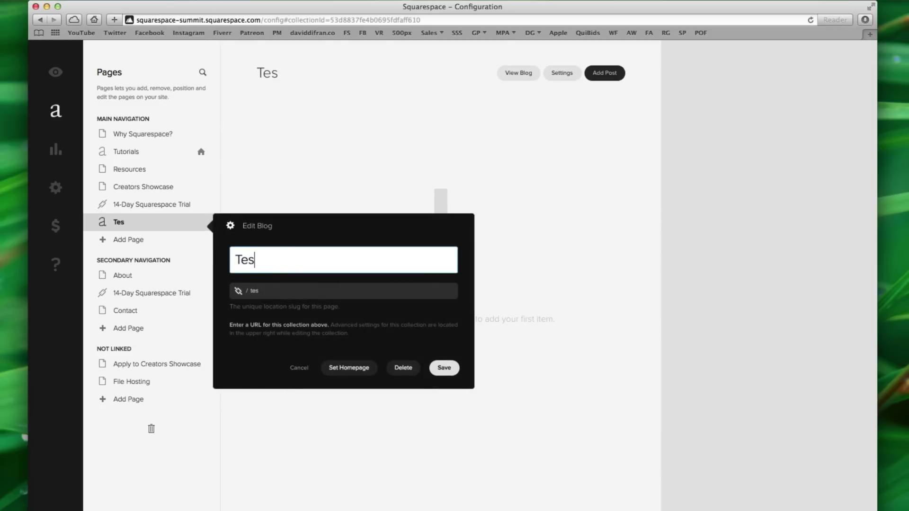
{"action": "type", "text": "t Blog"}
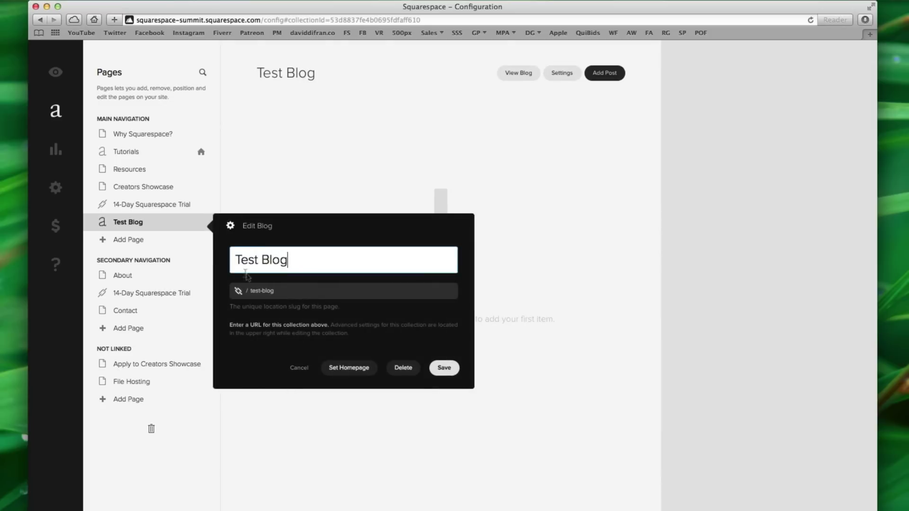
{"action": "left_click", "coordinate": [442, 370]}
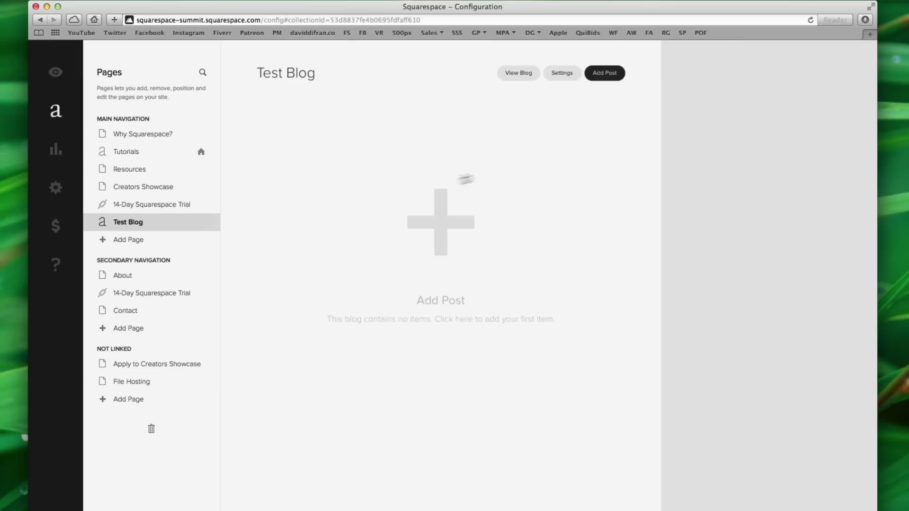
Create a Test Blog post titled 'Blog Post Title' and start its body text
{"action": "left_click", "coordinate": [434, 318]}
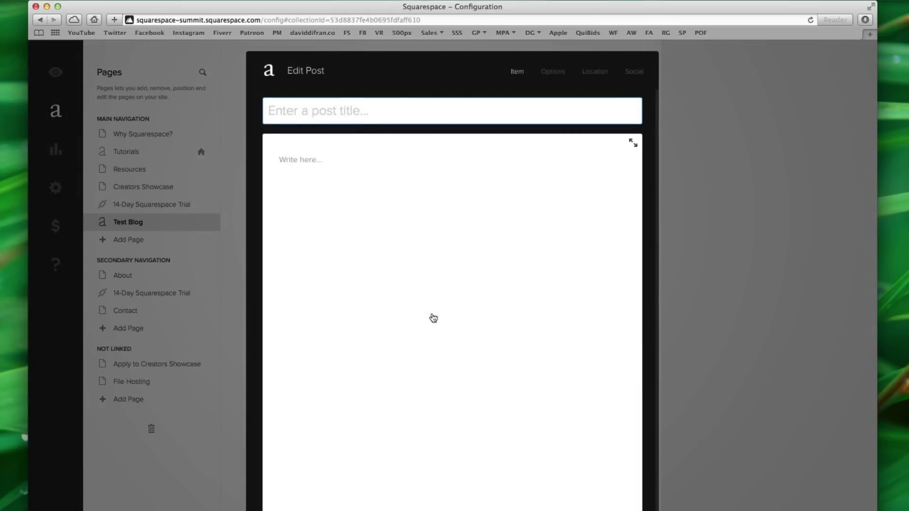
{"action": "type", "text": "Blog Post "}
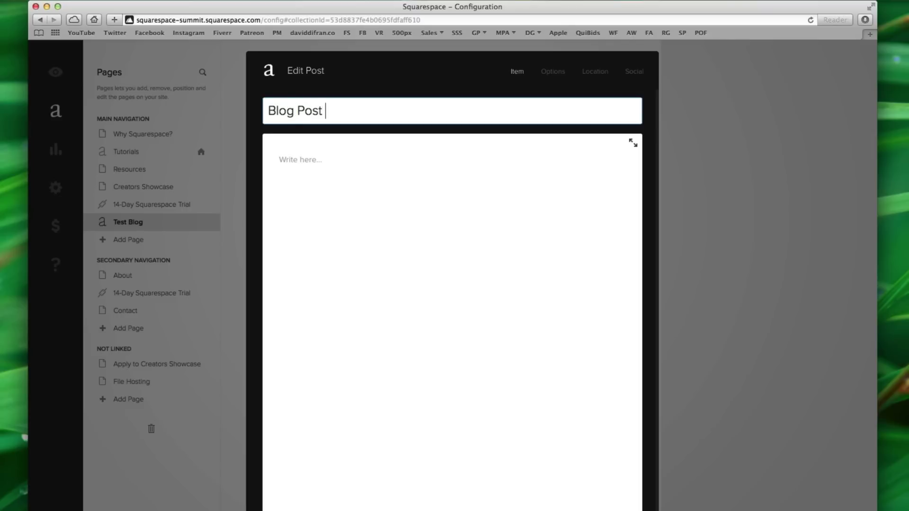
{"action": "type", "text": "Title"}
{"action": "key", "text": "Tab"}
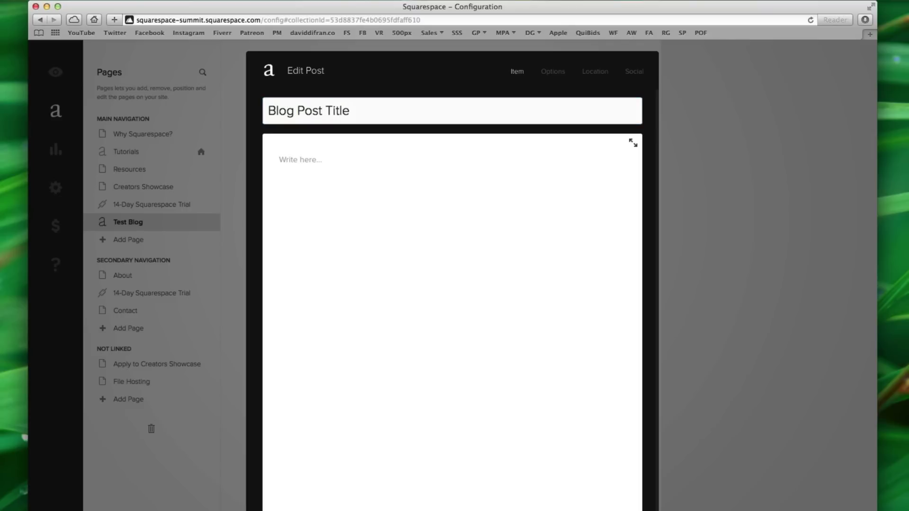
{"action": "left_click", "coordinate": [380, 167]}
{"action": "type", "text": "sdfSKDfnsjidnfjsidn fisjdnf is"}
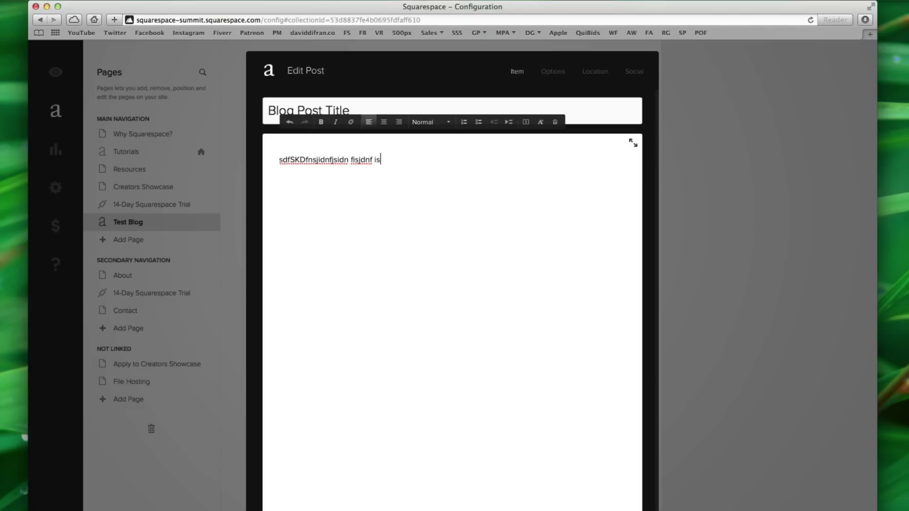
{"action": "type", "text": "u dnfsd f sd fsnid fnsiu f sd  fsd f"}
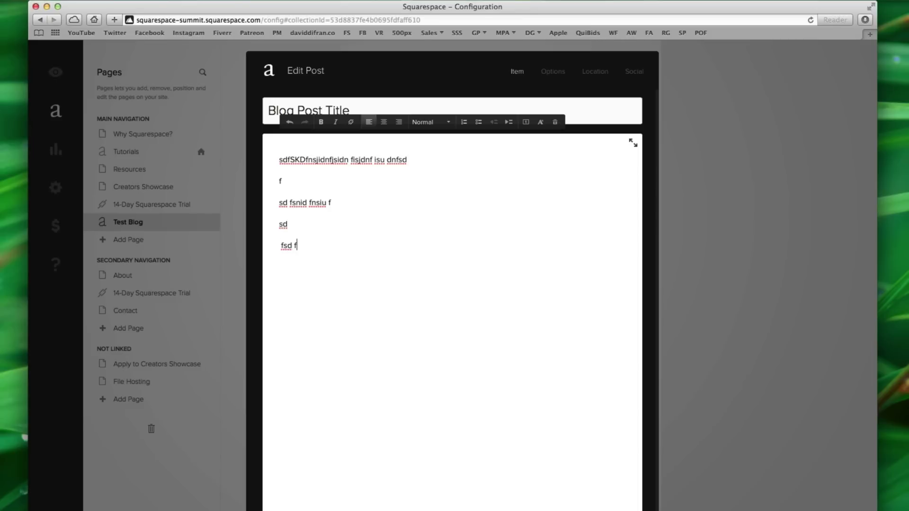
Mark an insert point below the 'fsd f' line and bring up the block menu
{"action": "mouse_move", "coordinate": [270, 234]}
{"action": "left_click_drag", "start_coordinate": [269, 187], "coordinate": [269, 260]}
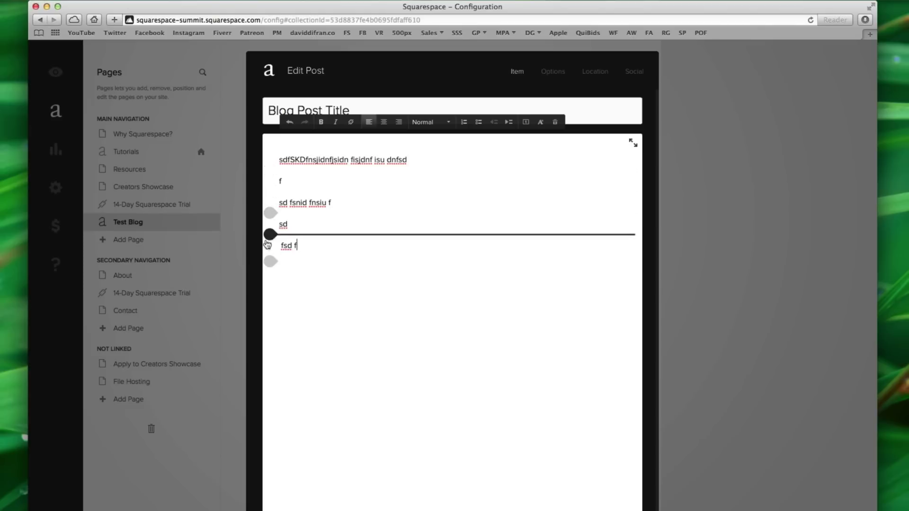
{"action": "left_click", "coordinate": [269, 261]}
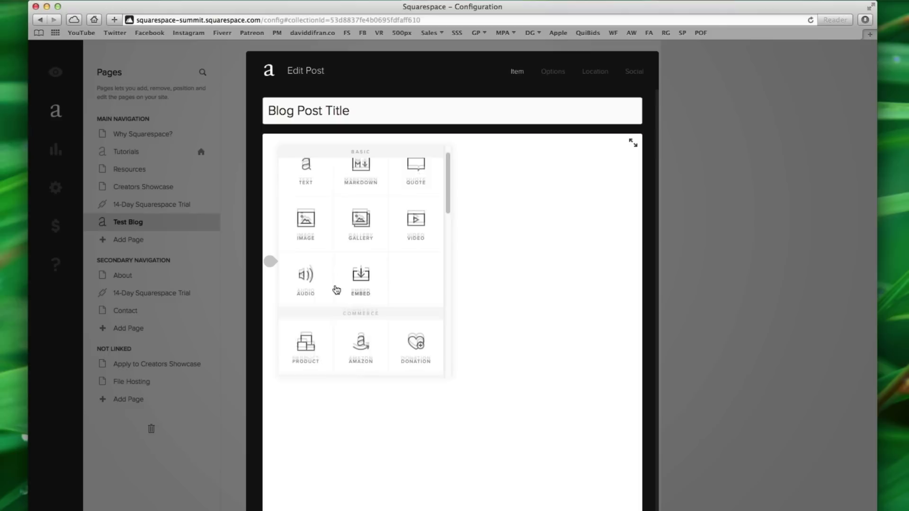
{"action": "scroll", "coordinate": [317, 315], "scroll_direction": "down", "scroll_amount": 1}
{"action": "scroll", "coordinate": [334, 320], "scroll_direction": "down", "scroll_amount": 1}
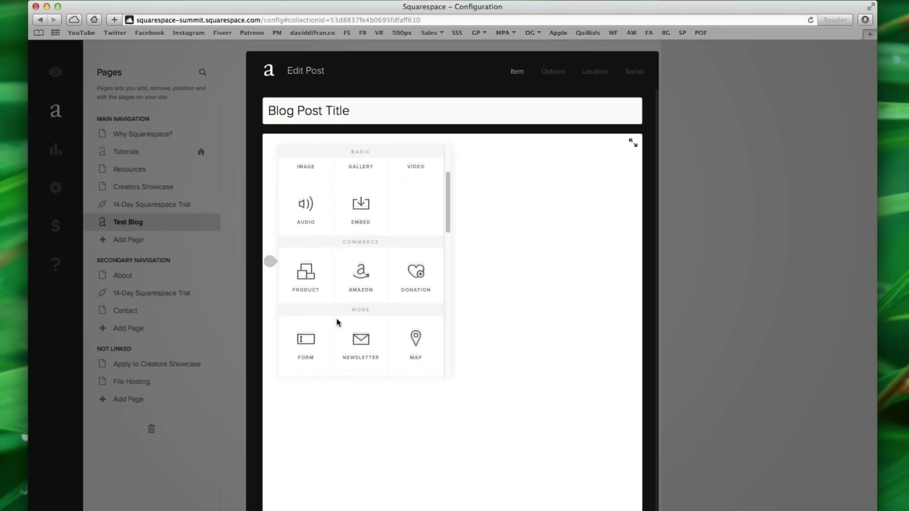
{"action": "scroll", "coordinate": [334, 316], "scroll_direction": "down", "scroll_amount": 1}
{"action": "scroll", "coordinate": [334, 315], "scroll_direction": "down", "scroll_amount": 2}
{"action": "scroll", "coordinate": [332, 314], "scroll_direction": "down", "scroll_amount": 2}
{"action": "scroll", "coordinate": [331, 314], "scroll_direction": "down", "scroll_amount": 2}
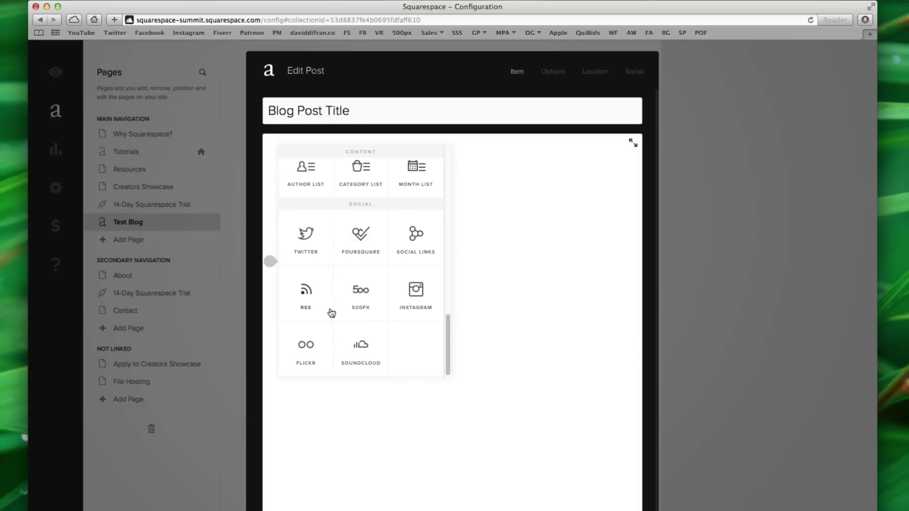
{"action": "scroll", "coordinate": [331, 313], "scroll_direction": "up", "scroll_amount": 10}
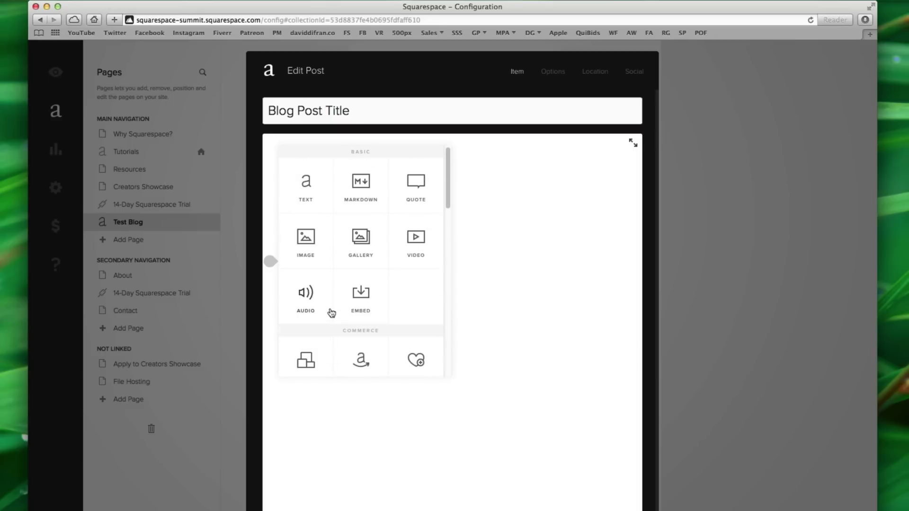
Insert an image block and upload camping_02.jpg from the photo gallery folder
{"action": "left_click", "coordinate": [315, 253]}
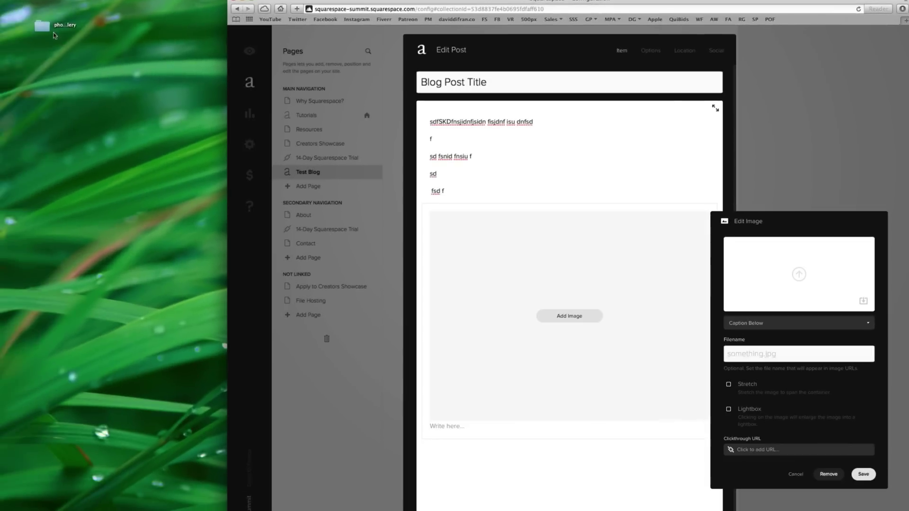
{"action": "double_click", "coordinate": [41, 25]}
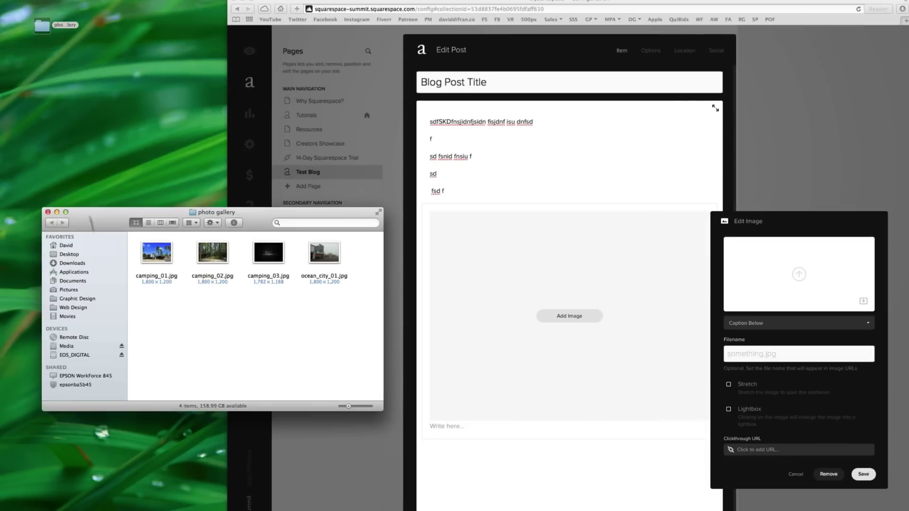
{"action": "left_click", "coordinate": [205, 267]}
{"action": "left_click_drag", "start_coordinate": [204, 266], "coordinate": [791, 287]}
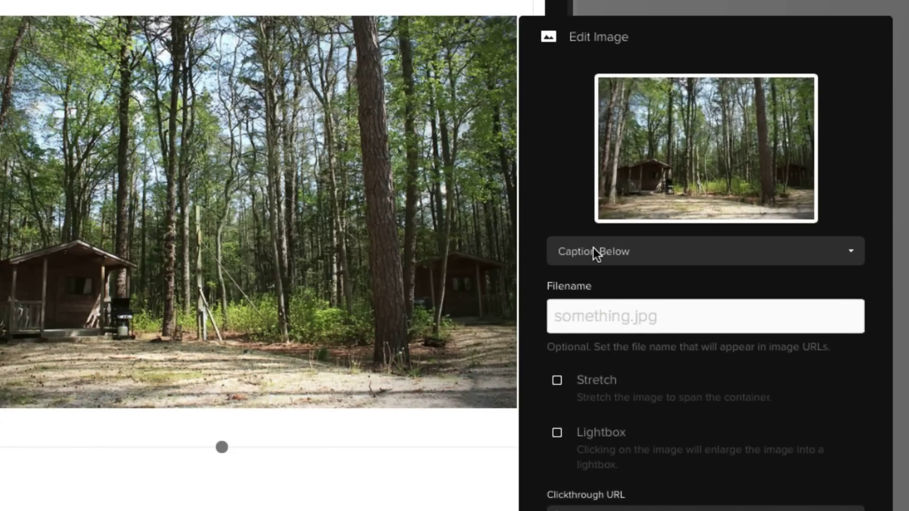
Keep the caption below the image and write 'This is a test caption.'
{"action": "left_click", "coordinate": [593, 250]}
{"action": "left_click", "coordinate": [591, 251]}
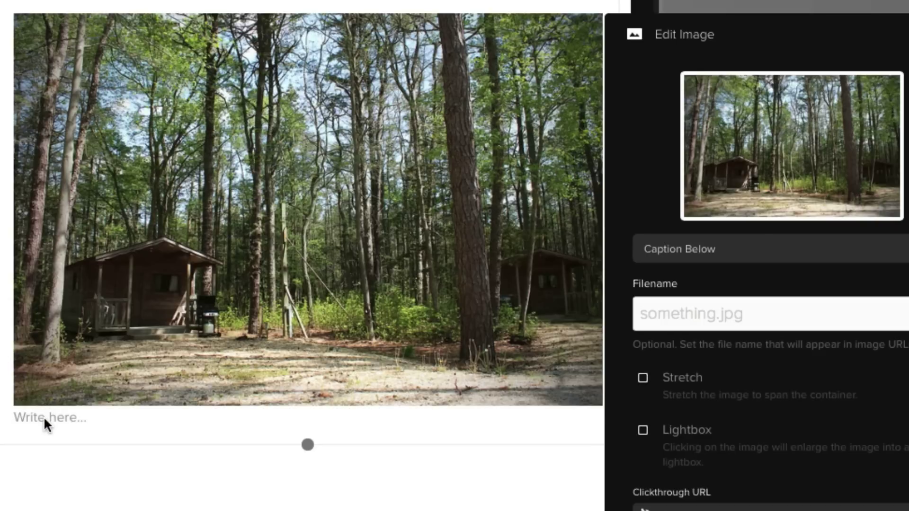
{"action": "left_click", "coordinate": [43, 416]}
{"action": "type", "text": "T"}
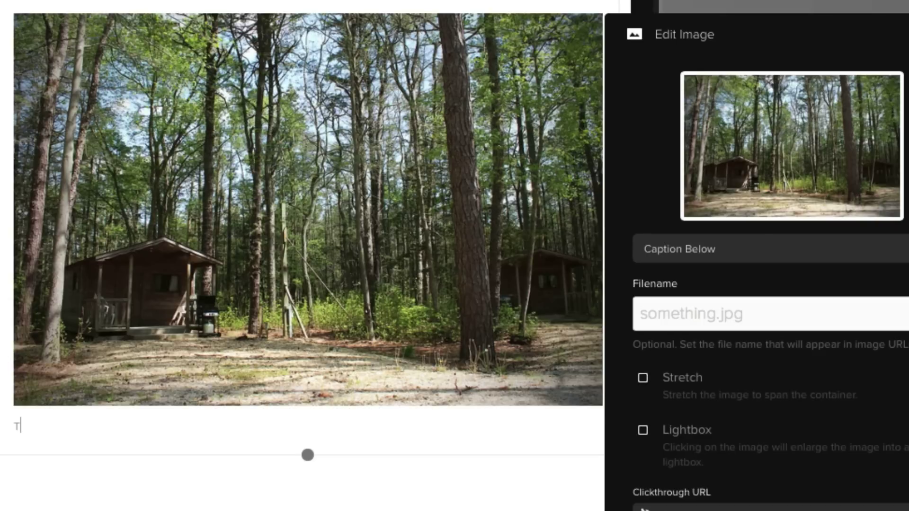
{"action": "type", "text": "his is a t"}
{"action": "type", "text": "est caption."}
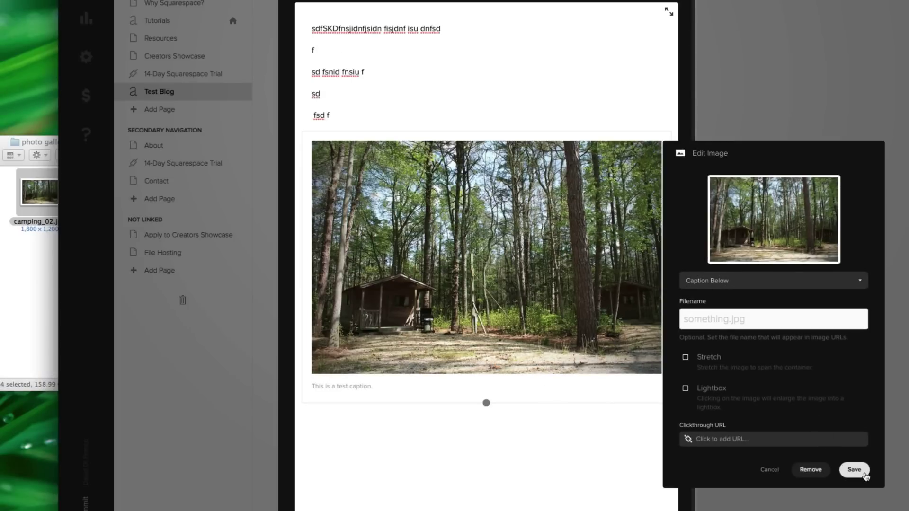
Save the captioned image, publish the post, and view the live Test Blog page
{"action": "left_click", "coordinate": [855, 470]}
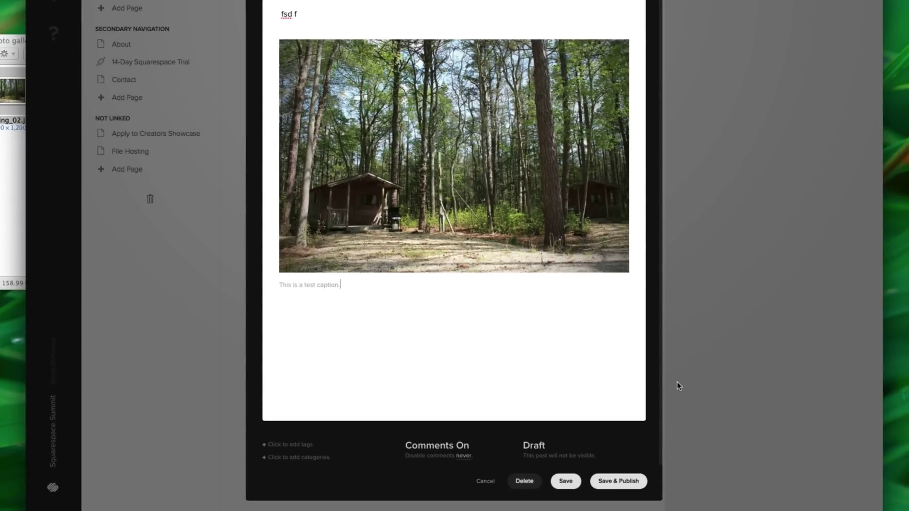
{"action": "left_click", "coordinate": [615, 481]}
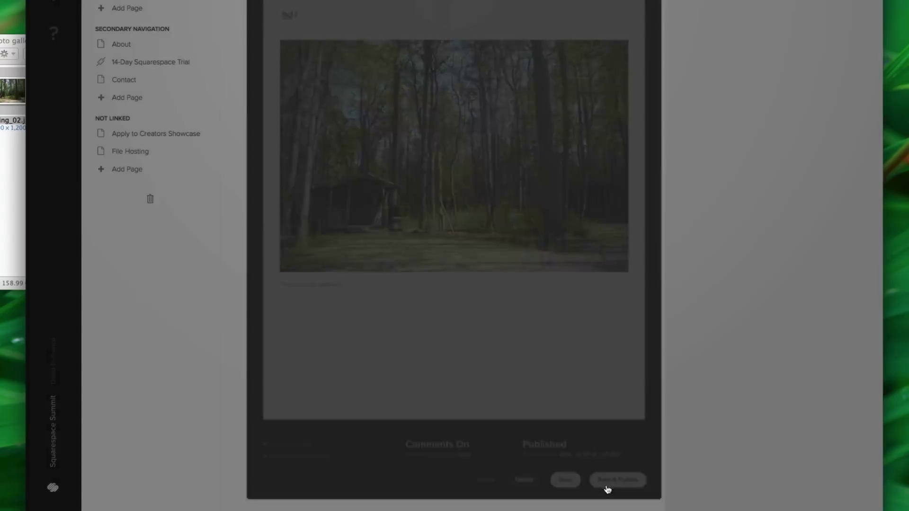
{"action": "left_click", "coordinate": [517, 78]}
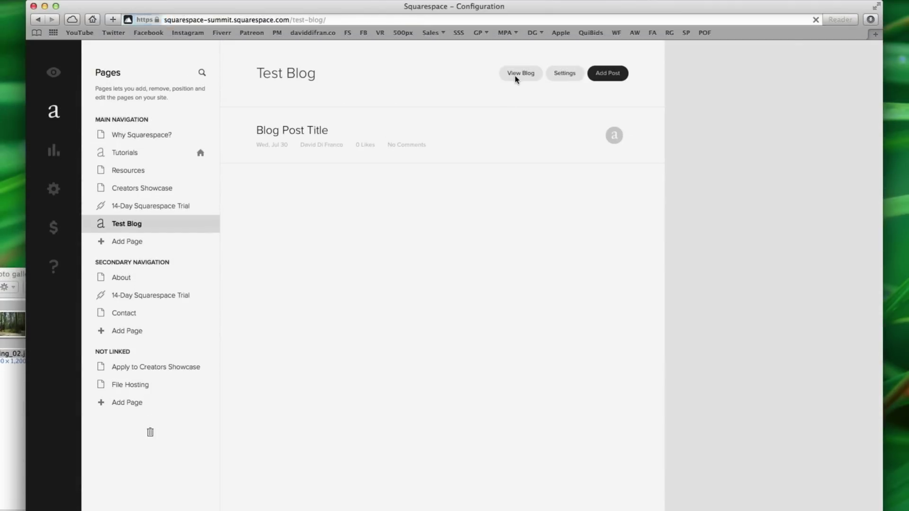